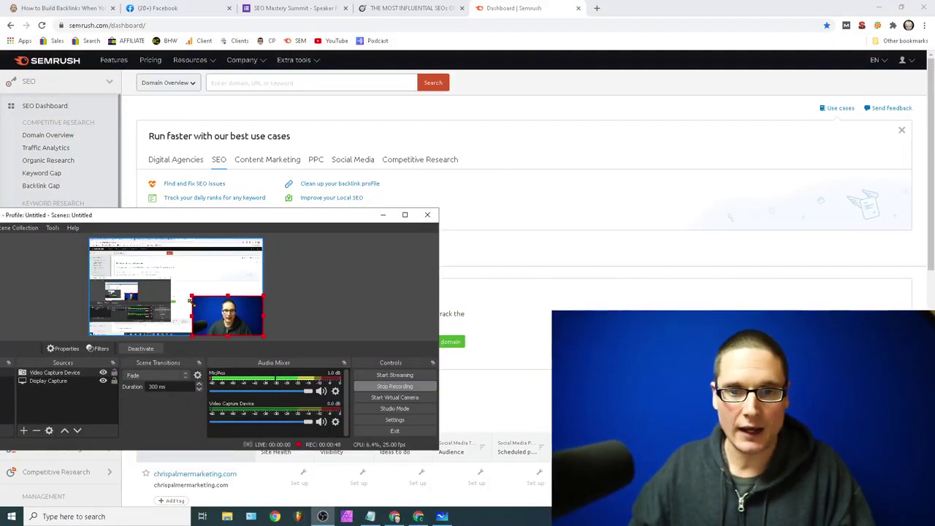
Minimize the OBS recording window to reveal the Semrush dashboard
click(383, 214)
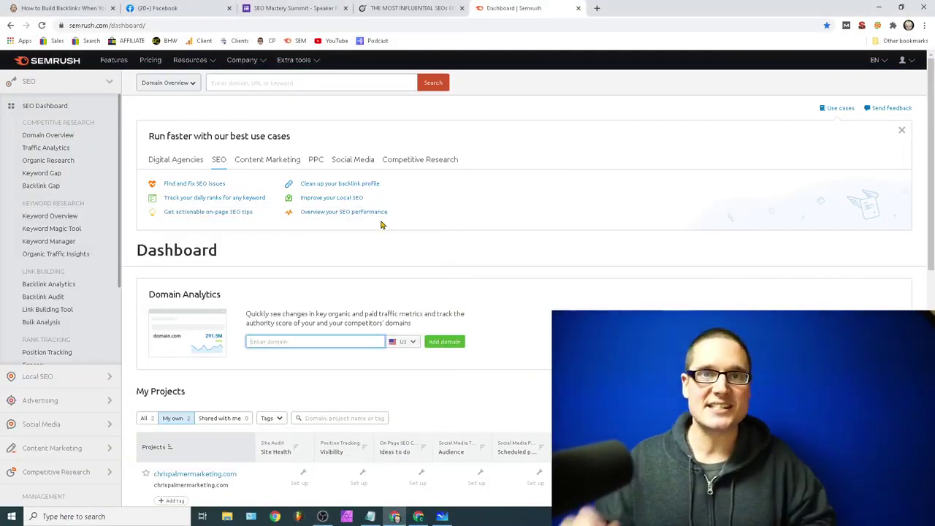
Search Google for 'build backlinks' and scroll down to the neilpatel.com result
click(597, 8)
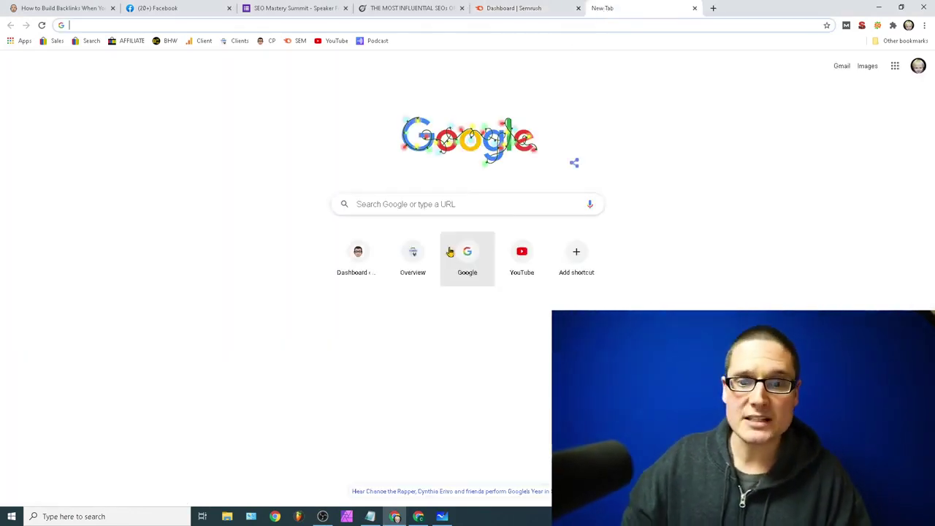
click(442, 199)
text(build ba)
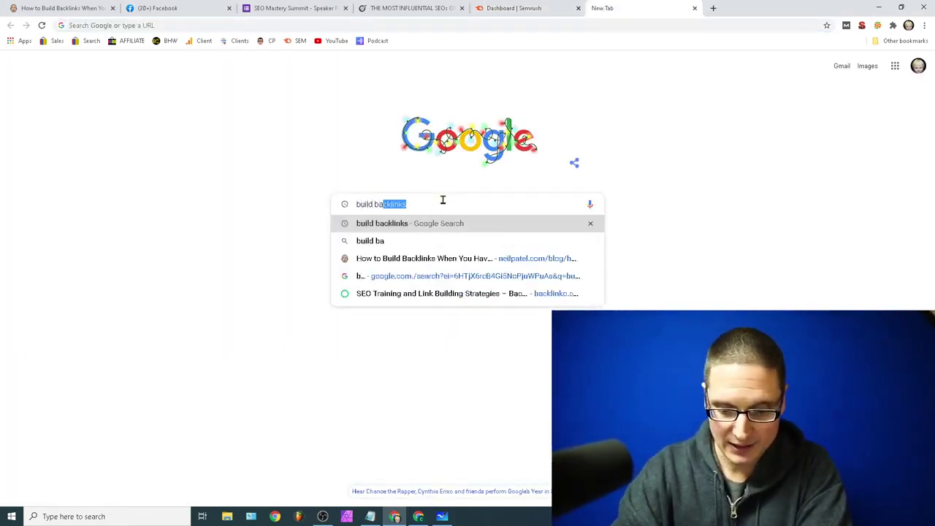
text(cklinks)
key(Return)
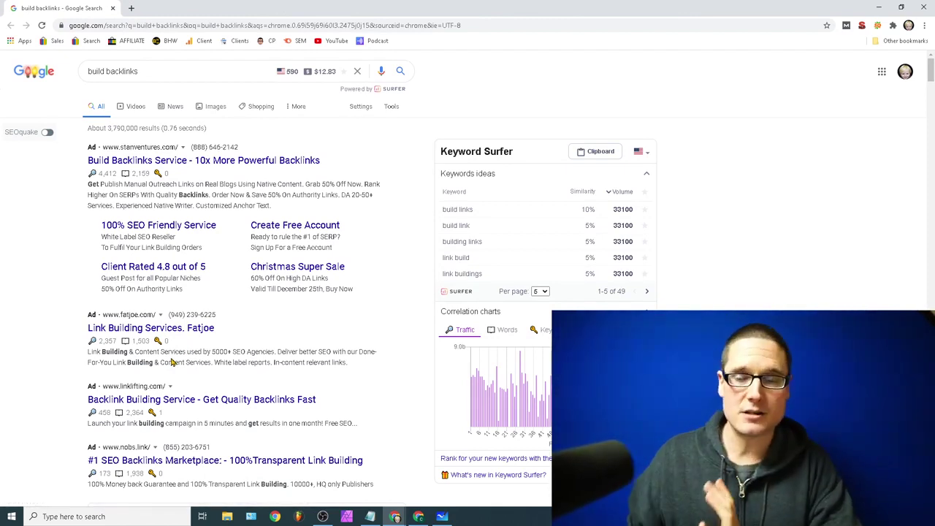
drag(931, 73, 931, 115)
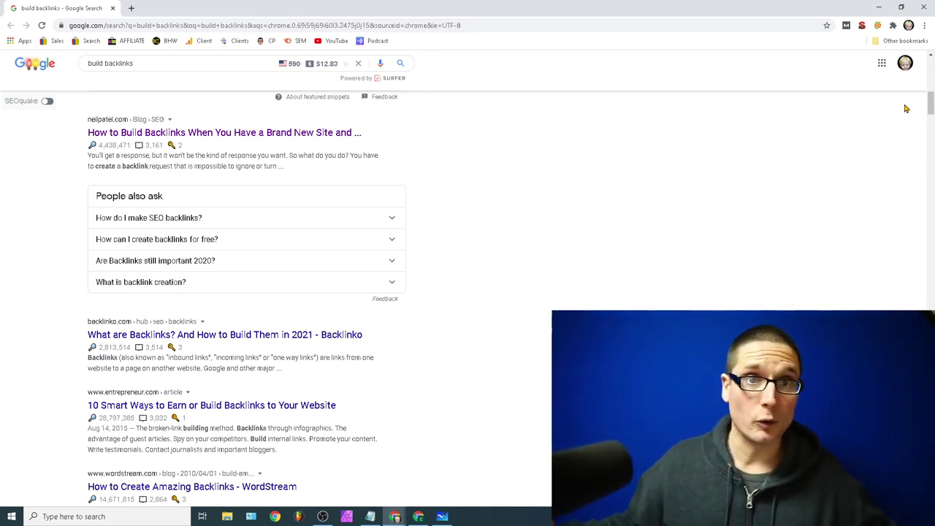
Open the neilpatel.com backlinks article, copy its web address, and return to the search results
click(244, 132)
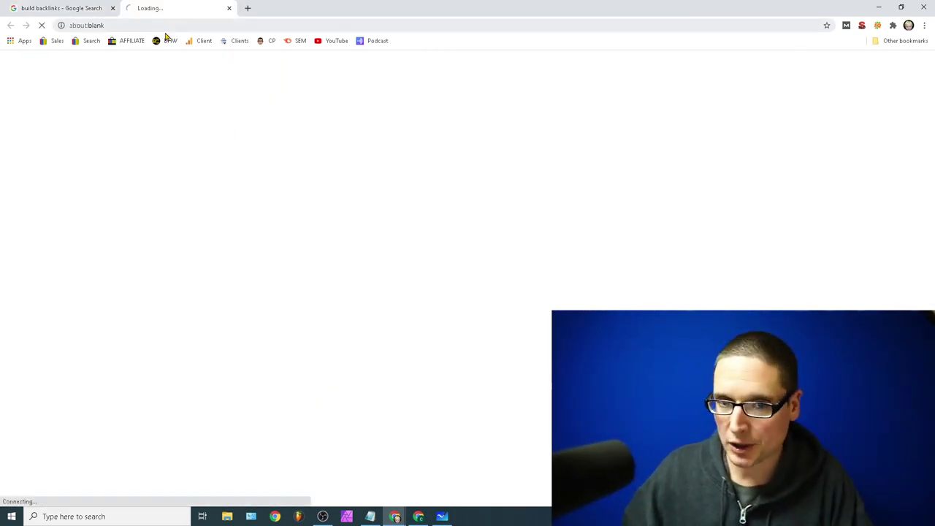
click(219, 25)
key(ctrl+c)
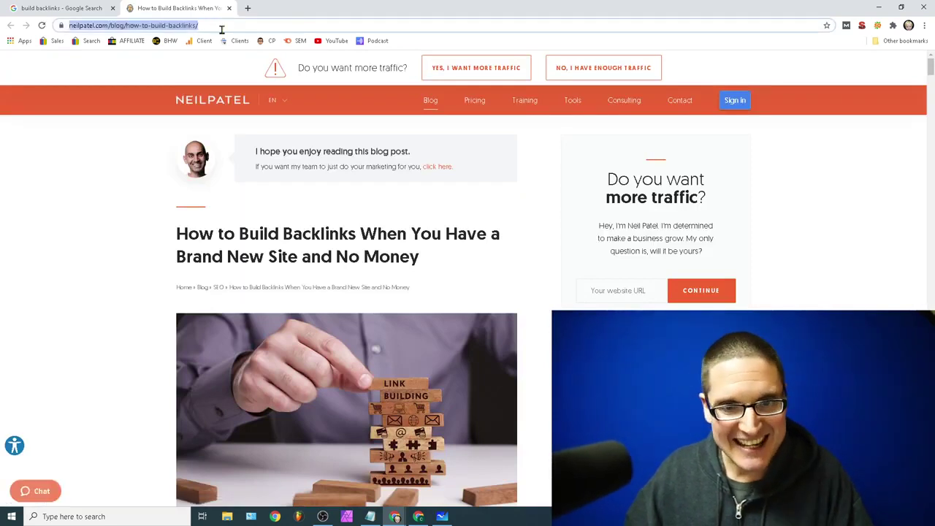
right_click(220, 29)
click(265, 80)
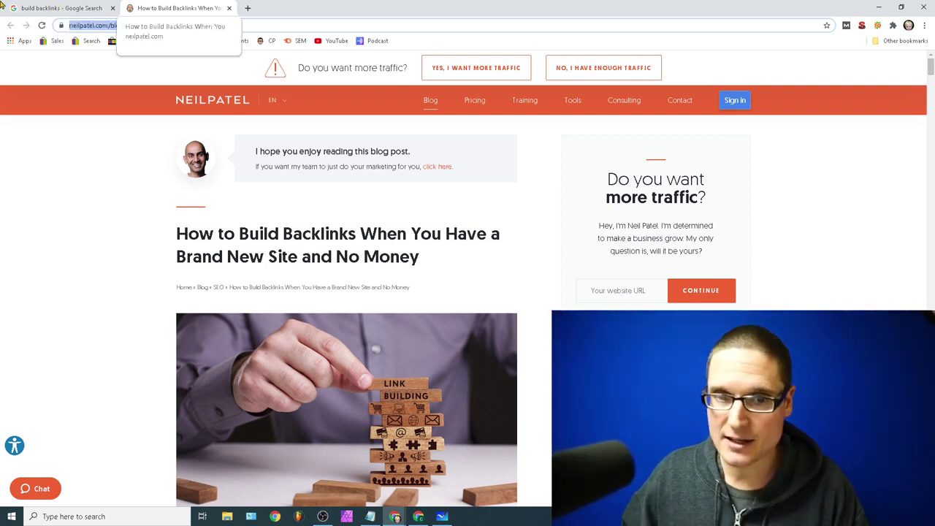
click(86, 7)
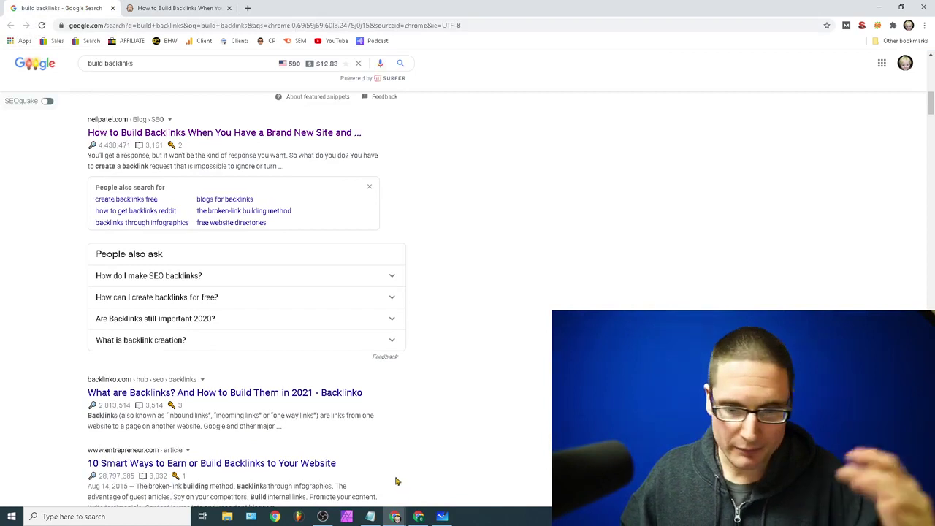
In Semrush, run Traffic Analytics on the copied neilpatel.com article address
mouse_move(395, 517)
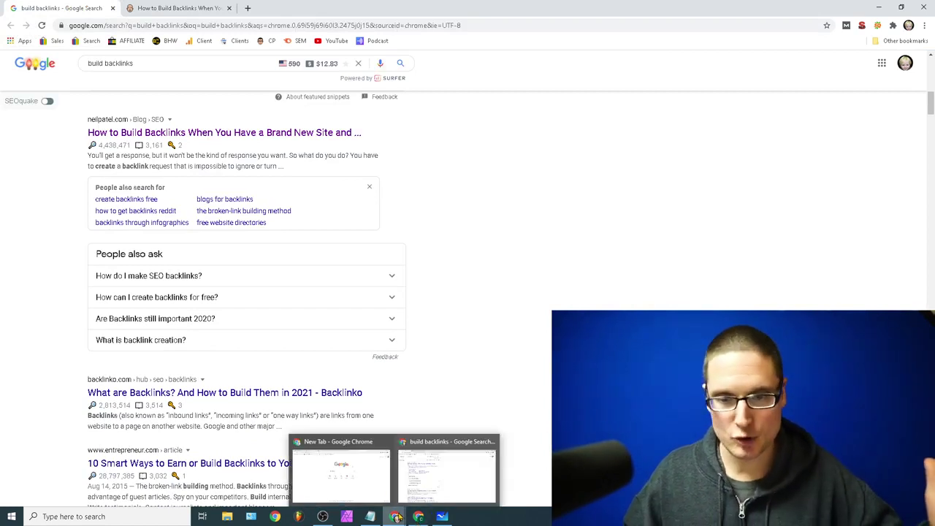
click(341, 448)
click(522, 7)
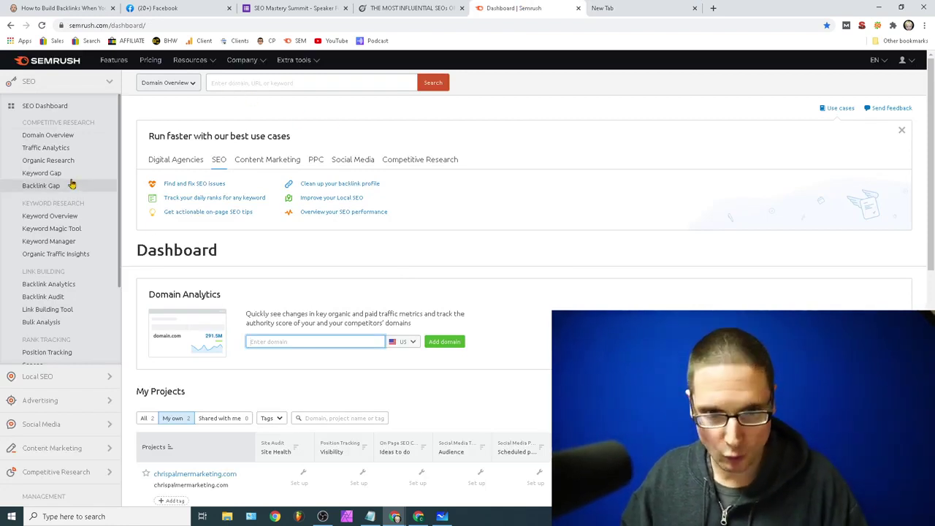
click(36, 149)
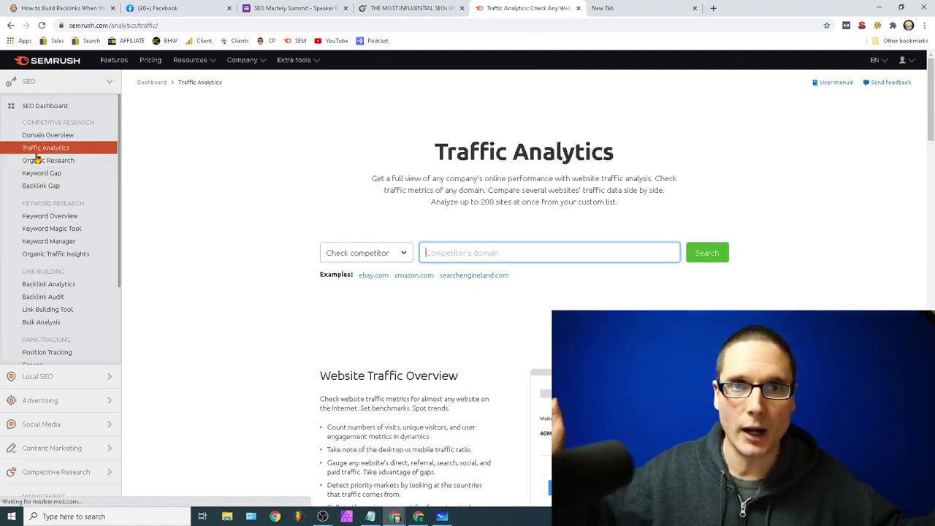
right_click(462, 252)
click(531, 330)
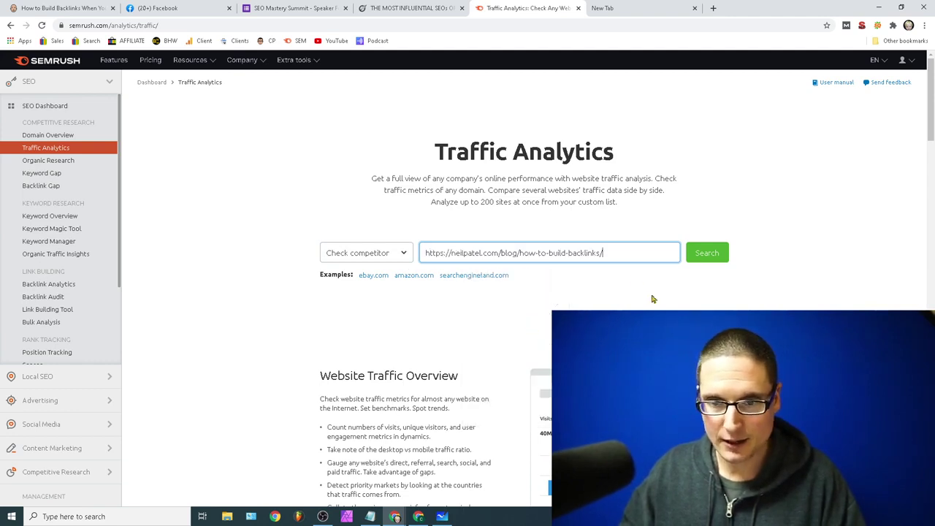
click(703, 254)
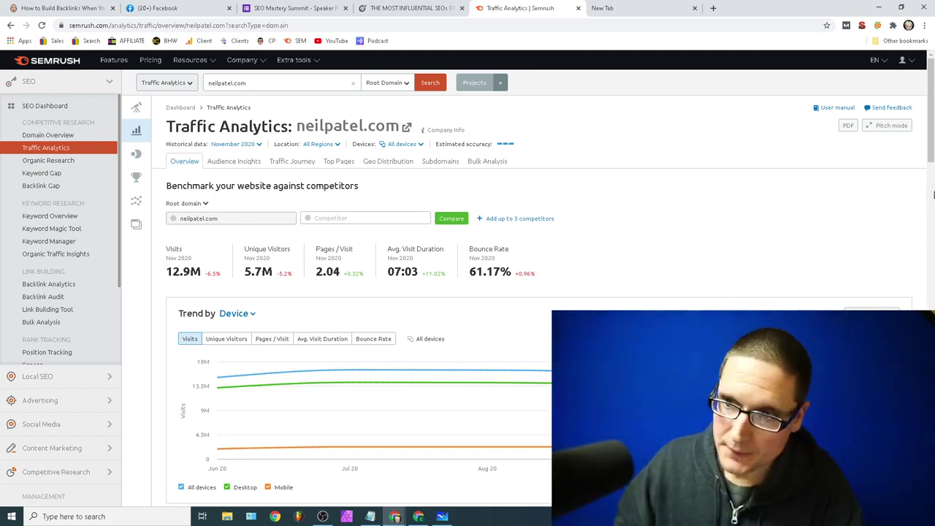
Review neilpatel.com's Traffic Journey and country distribution (US 3.6M, Brazil 2.5M, India 1.5M)
drag(930, 110, 929, 409)
scroll(538, 292, up, 2)
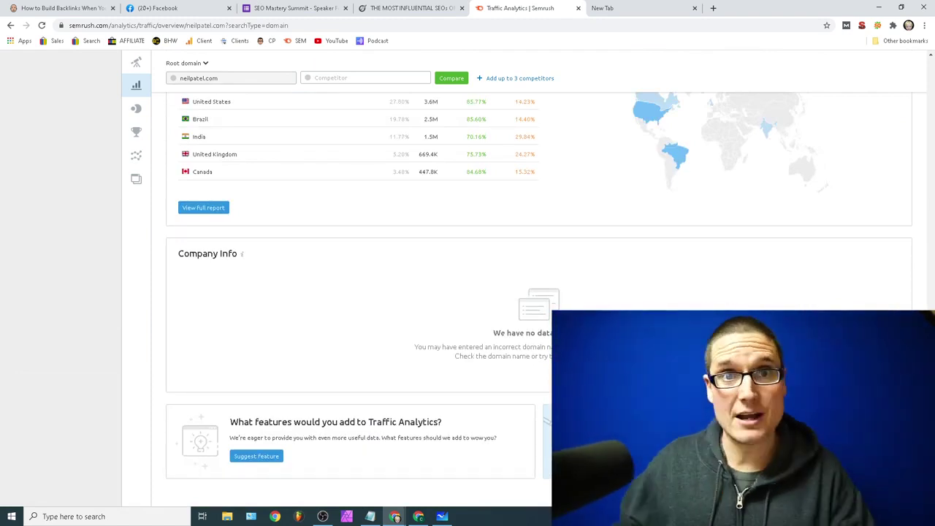
scroll(484, 246, up, 3)
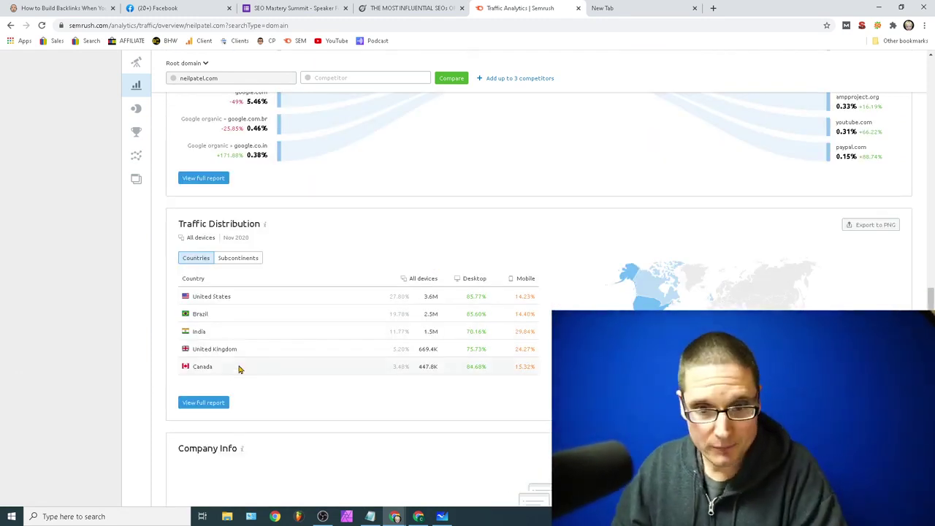
click(228, 347)
click(228, 348)
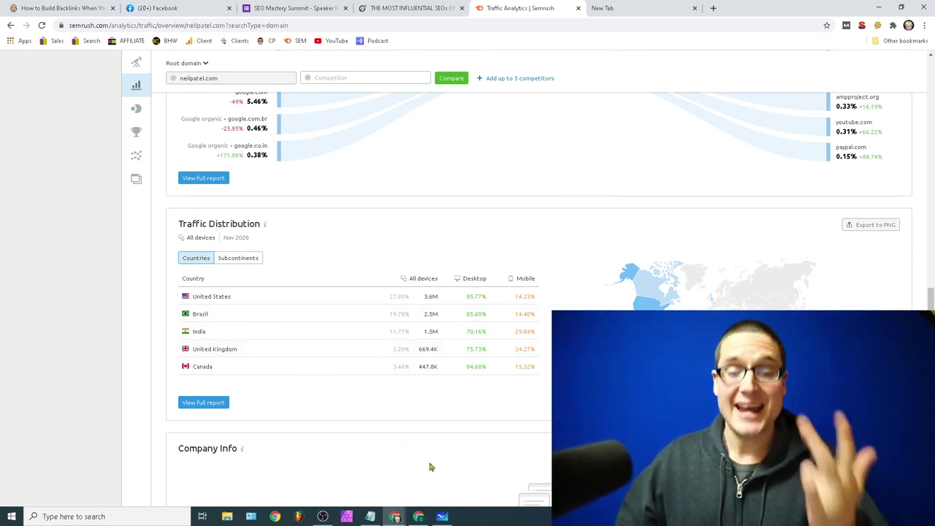
In Whiteboard, write '1. where does traffic come from', 'what country', and start a '2.' line
click(441, 516)
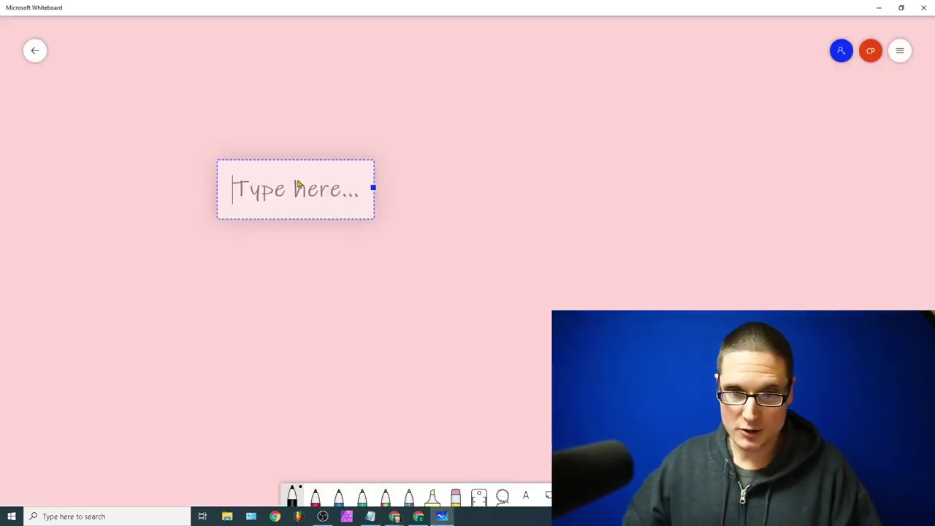
text(1)
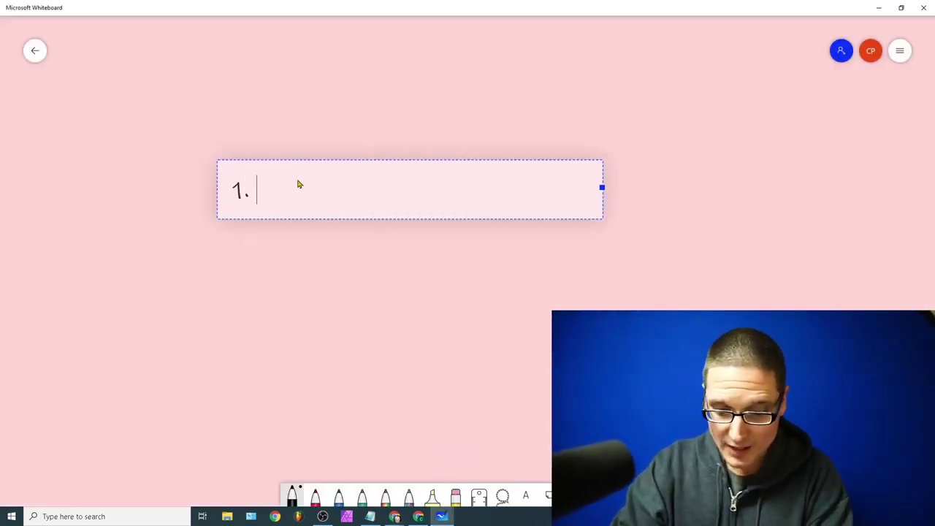
text(. whe)
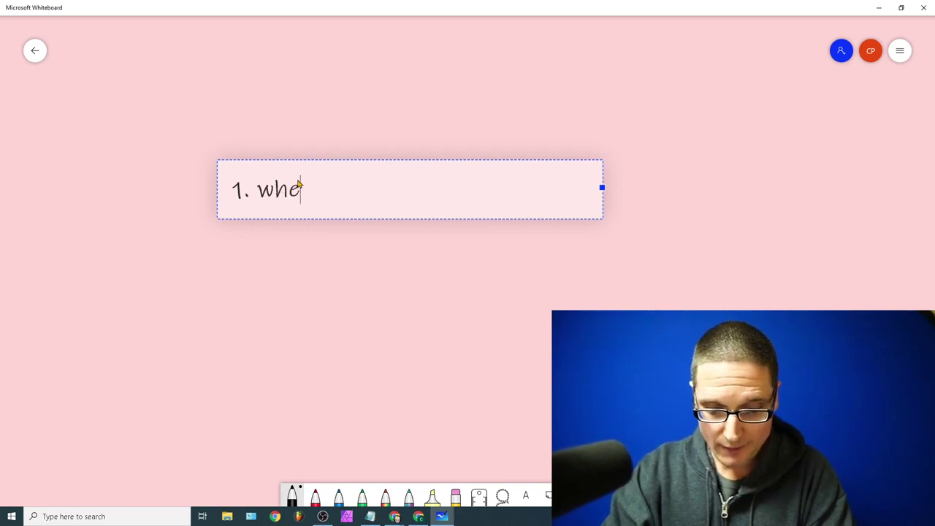
text(re does traff)
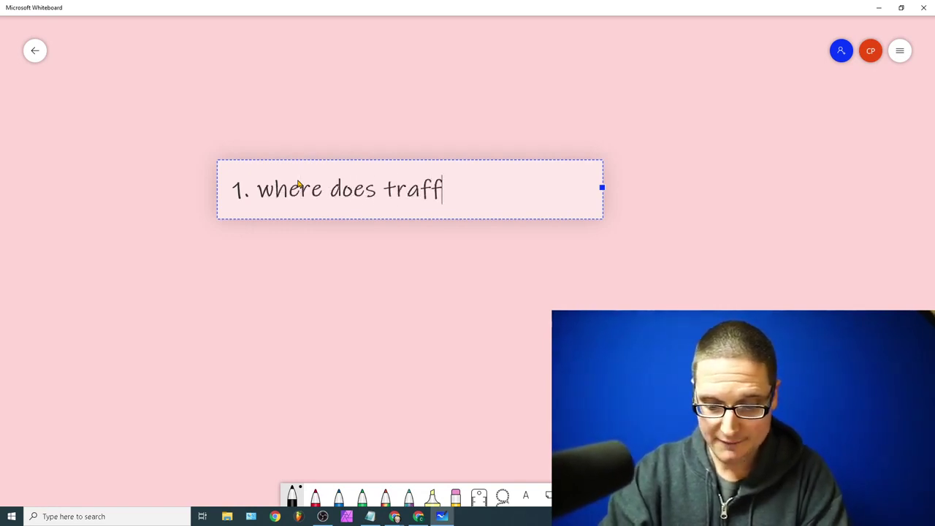
text(ic come from)
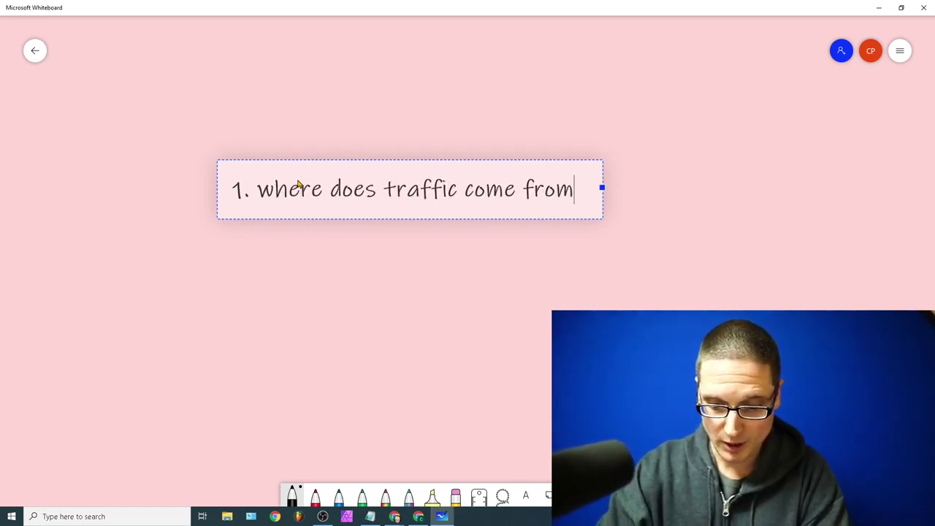
key(Return)
text(what countr)
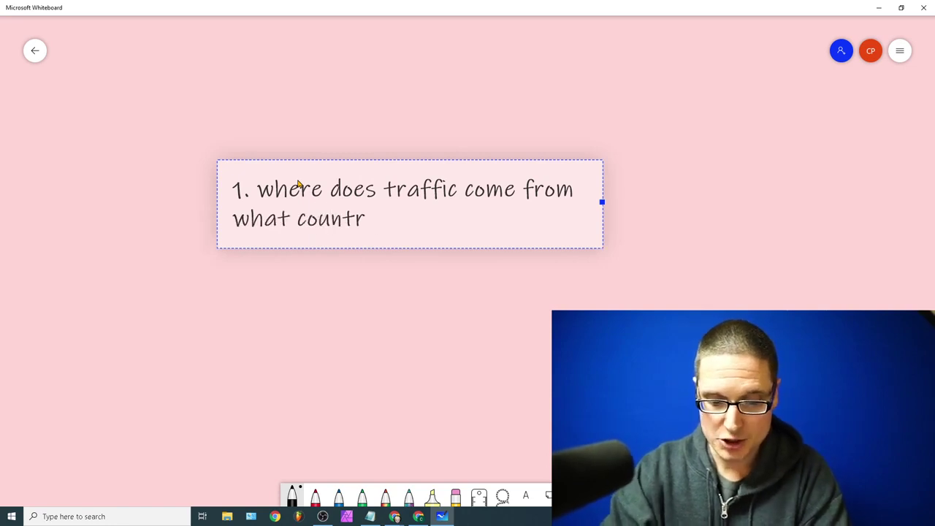
text(y)
key(Return)
text(2.)
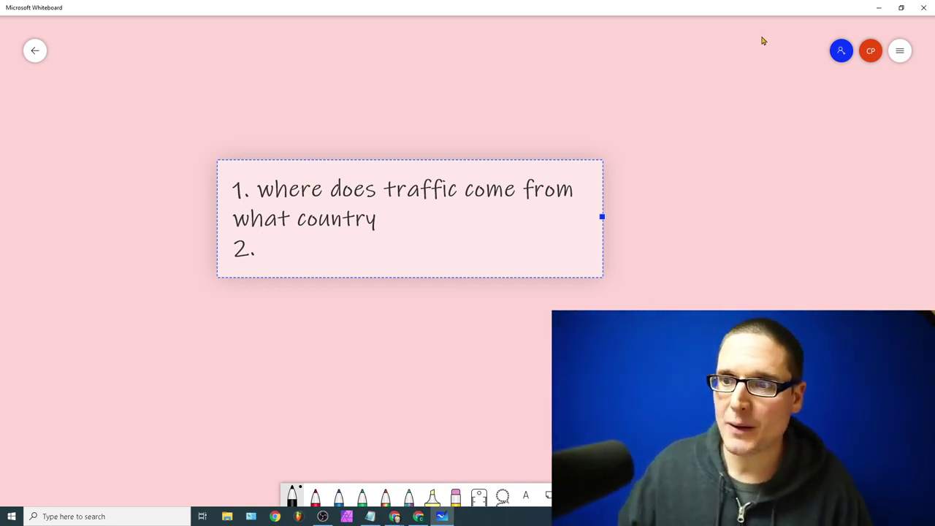
Back in Semrush, open neilpatel.com's full Traffic Journey report and scroll to its details table
click(879, 8)
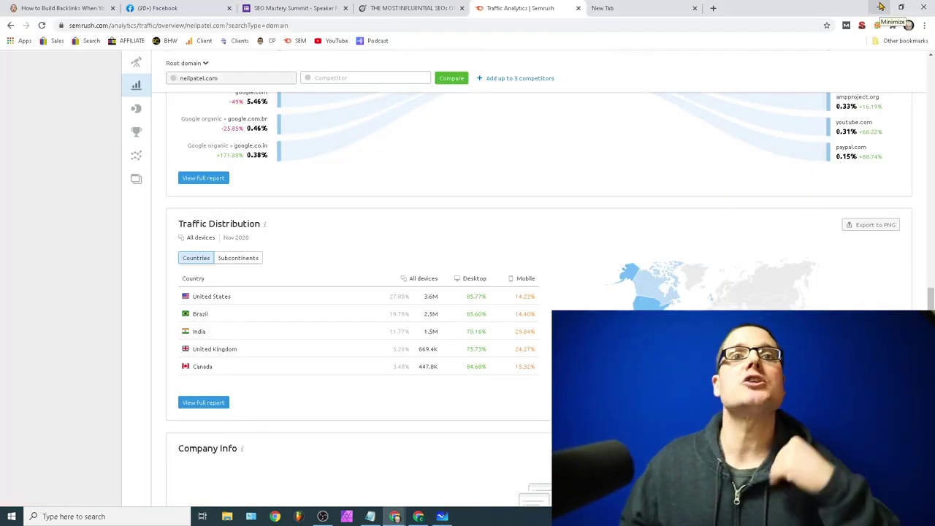
scroll(319, 417, up, 5)
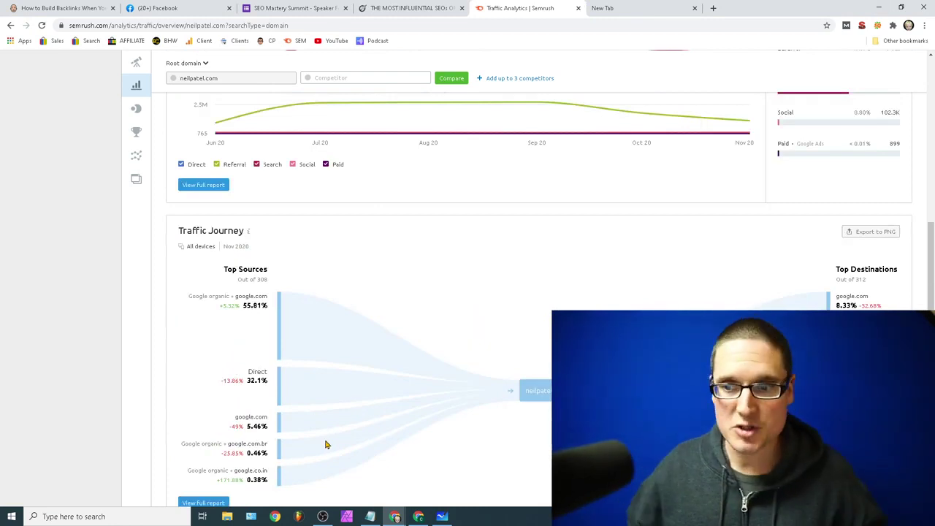
scroll(901, 215, down, 1)
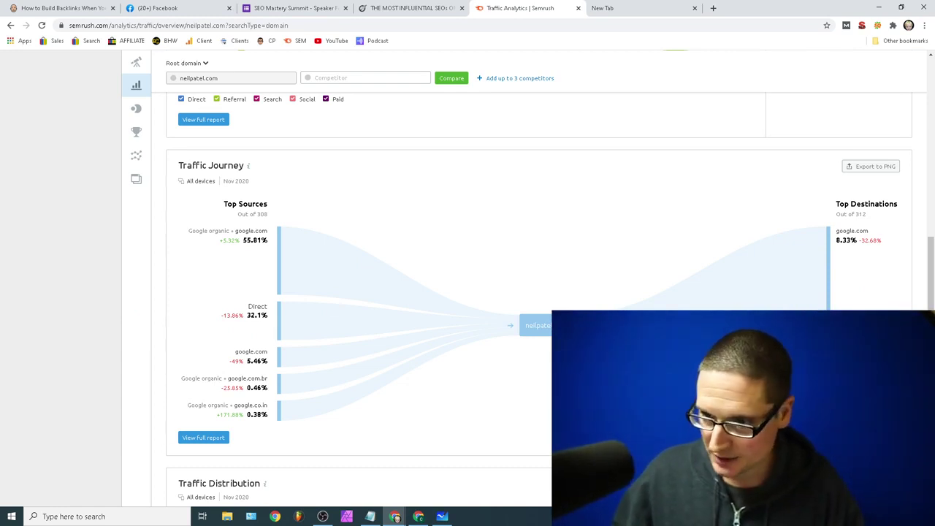
scroll(532, 377, down, 5)
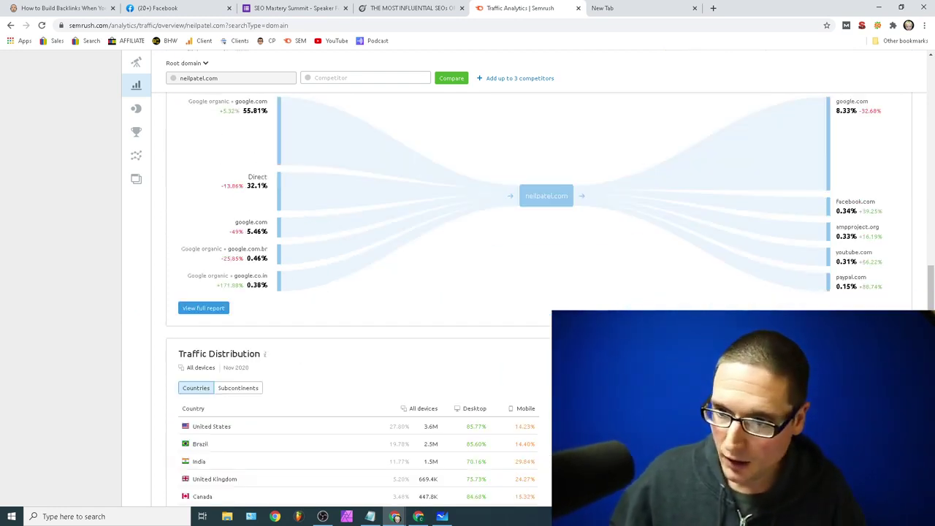
scroll(532, 377, up, 4)
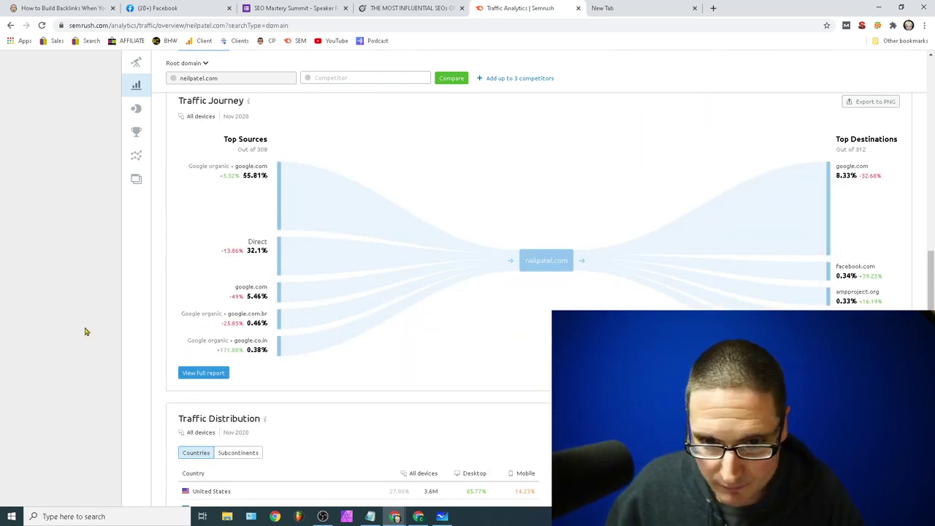
click(203, 372)
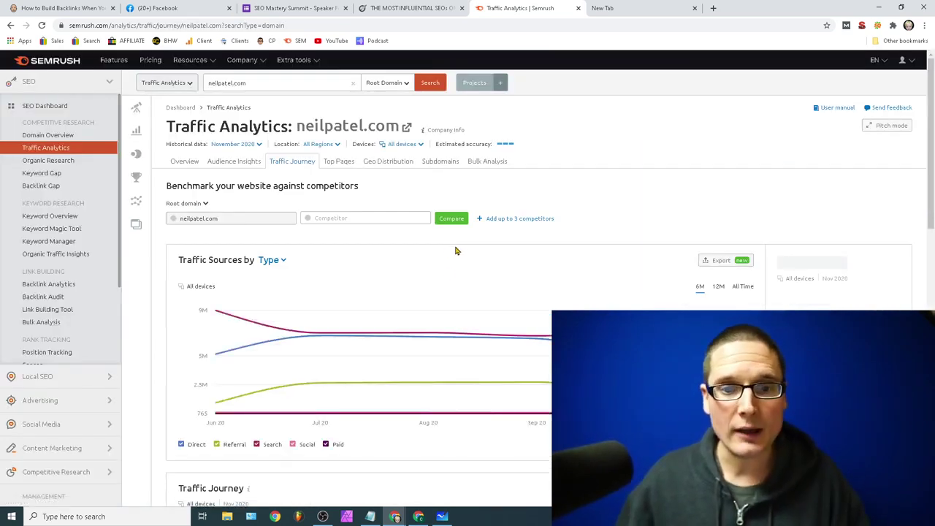
scroll(449, 267, down, 5)
scroll(387, 286, down, 3)
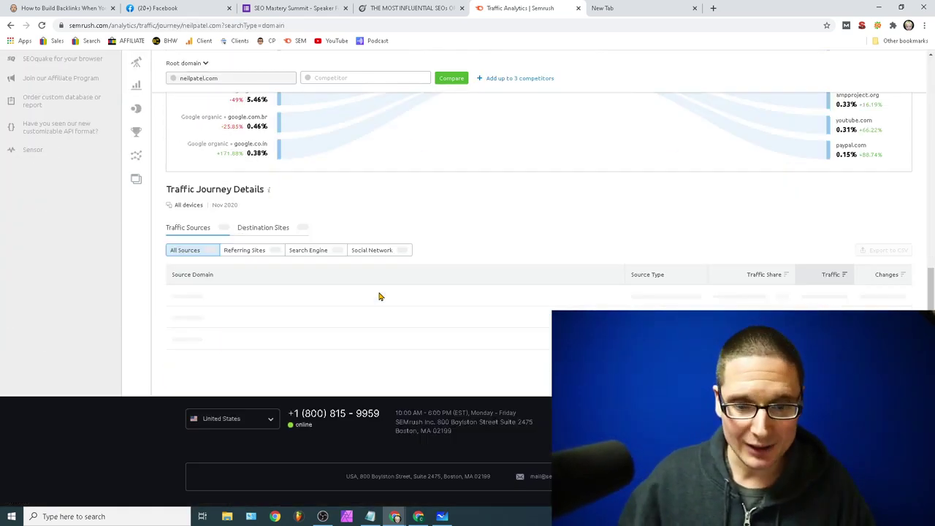
scroll(409, 307, up, 2)
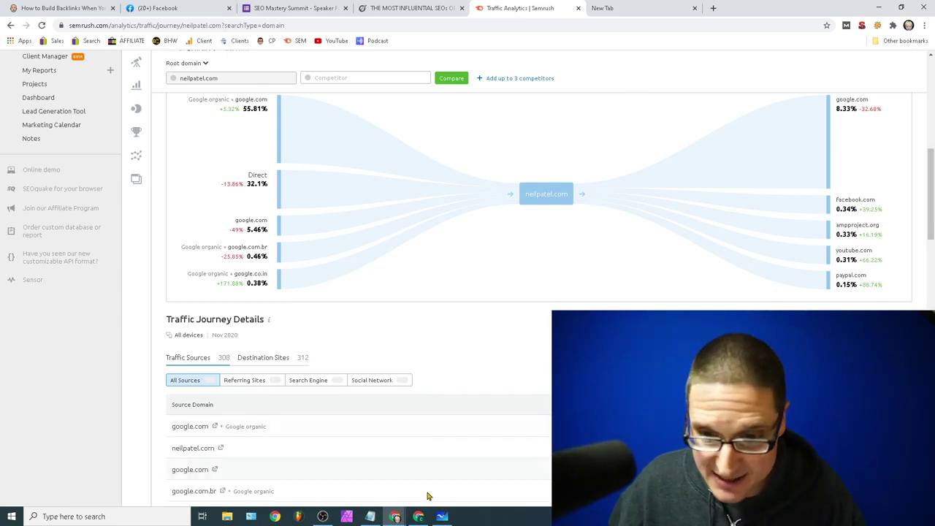
Write the second checklist item 'where does the traffic start from.' and begin a '3' line
click(442, 516)
text(w)
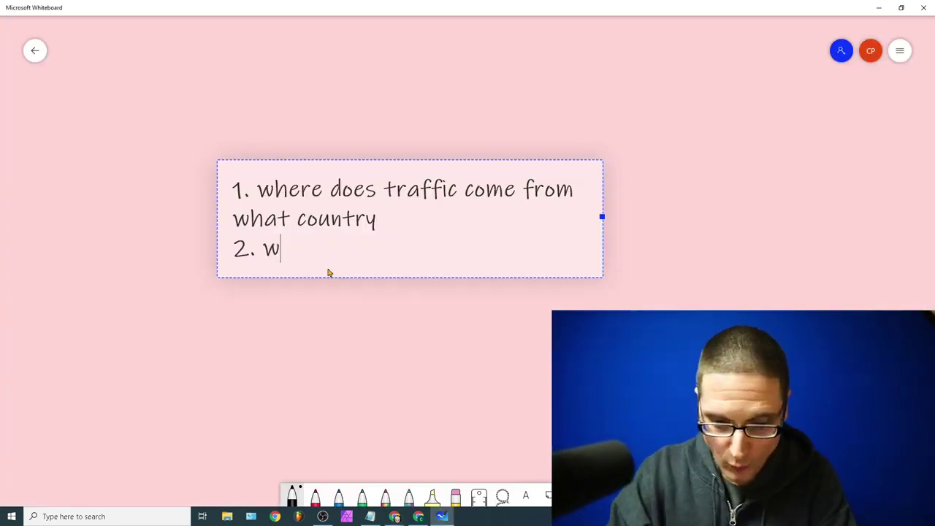
text(here does the)
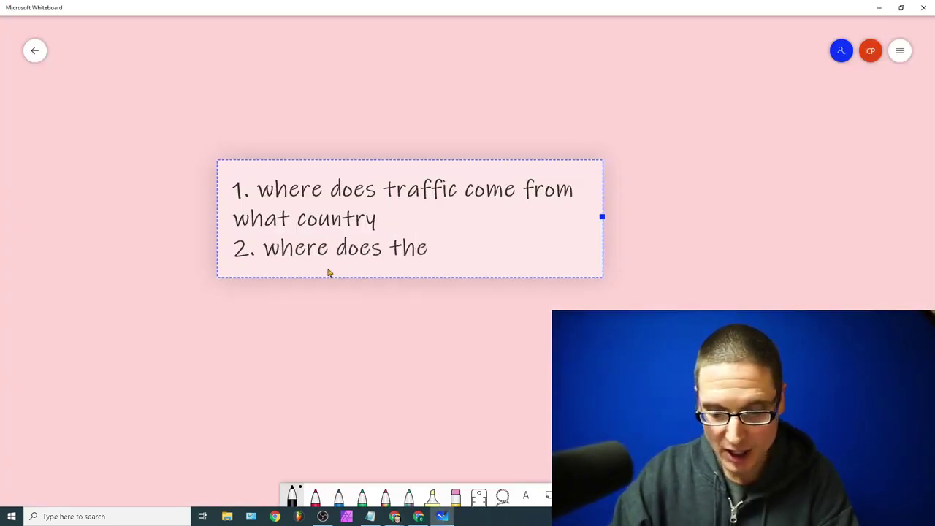
text( traffic start from.)
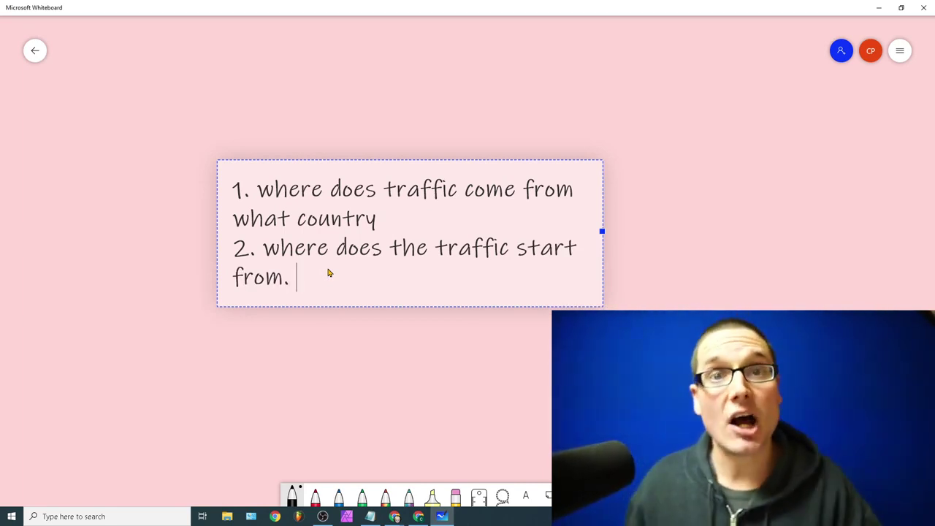
key(Return)
text(3.)
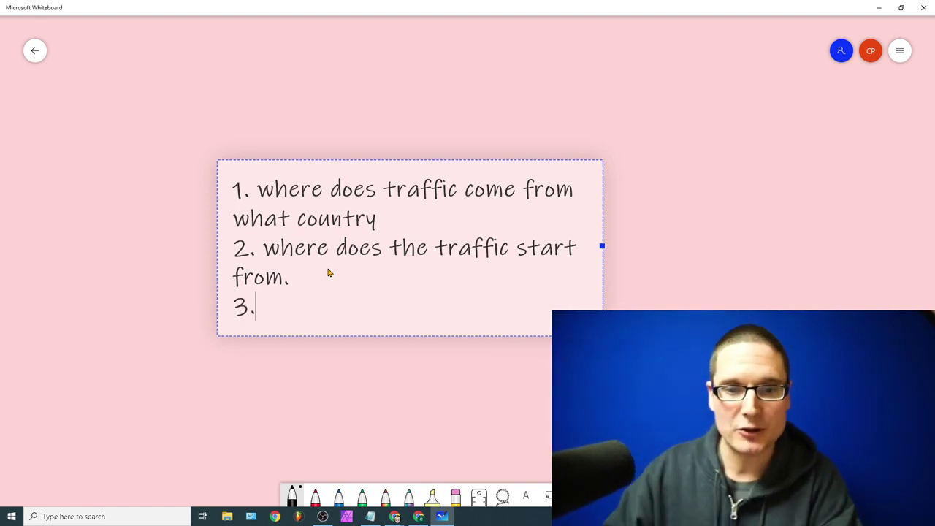
Look up the neilpatel.com/blog/how-to-build-backlinks/ subfolder in Organic Research (116 keywords, 572 traffic)
click(879, 9)
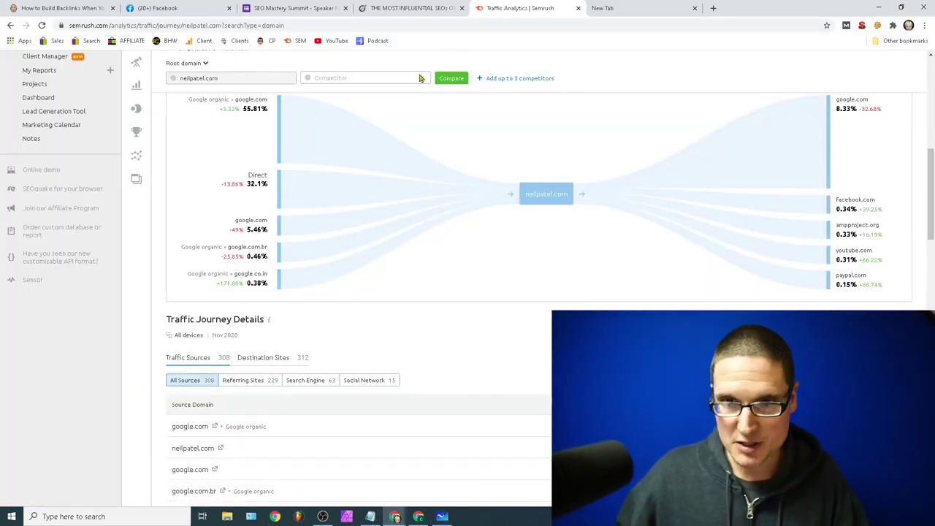
scroll(404, 119, up, 10)
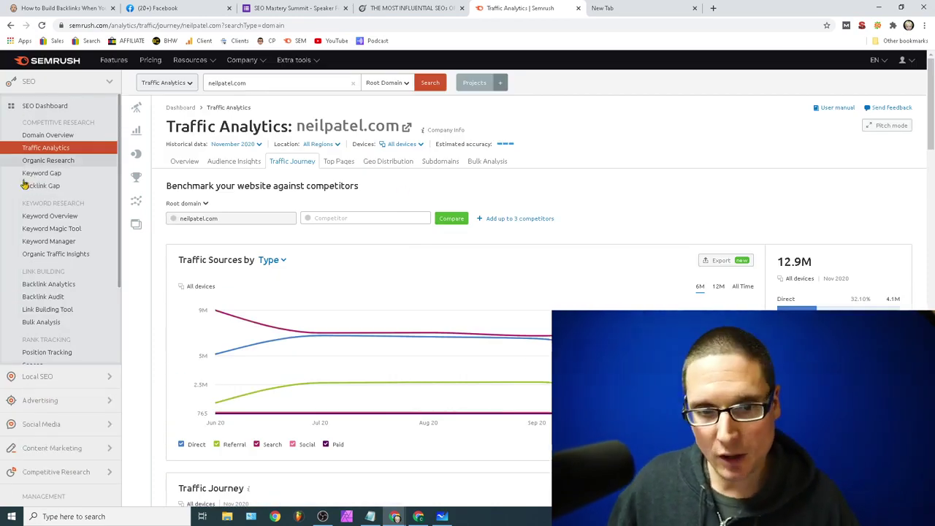
click(185, 89)
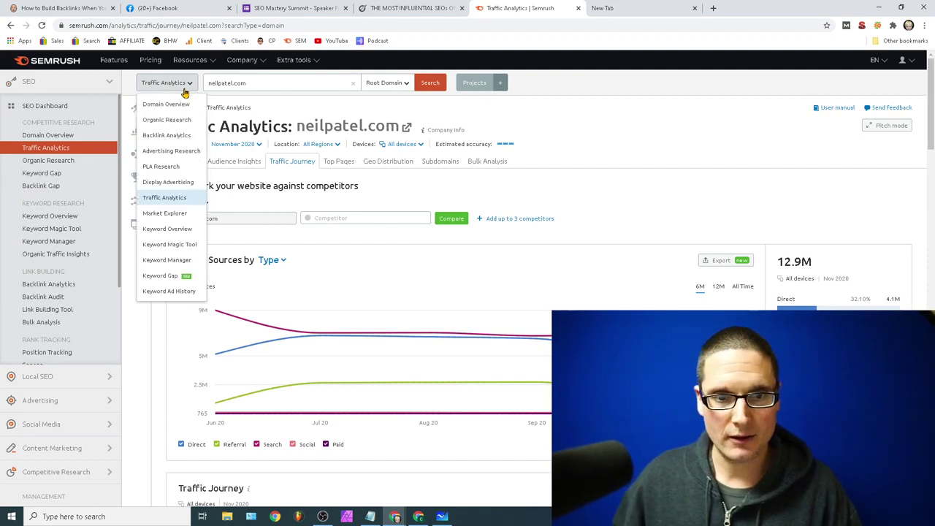
click(176, 106)
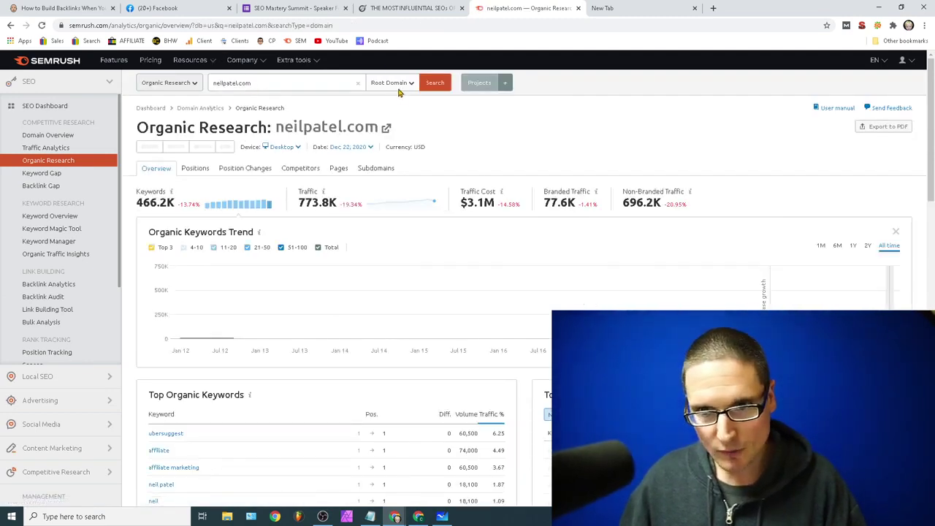
click(394, 83)
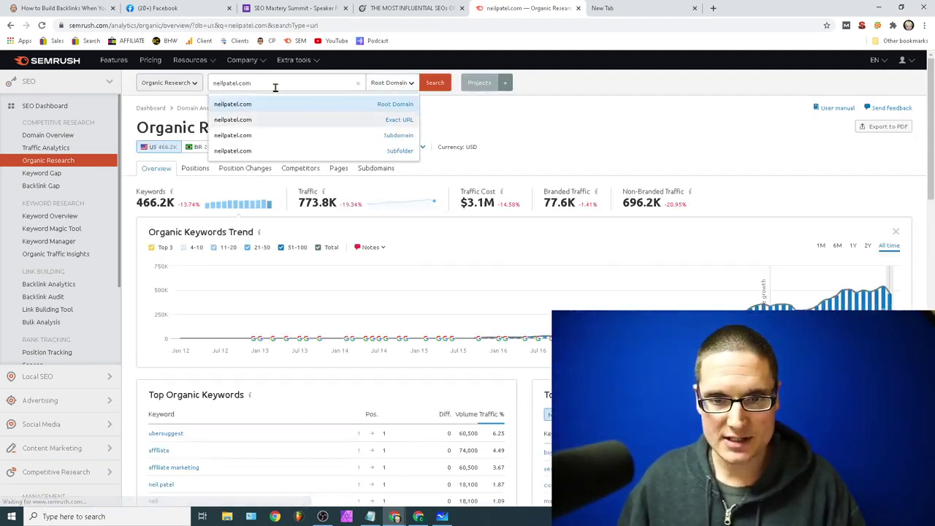
click(397, 121)
triple_click(246, 83)
right_click(246, 86)
click(308, 136)
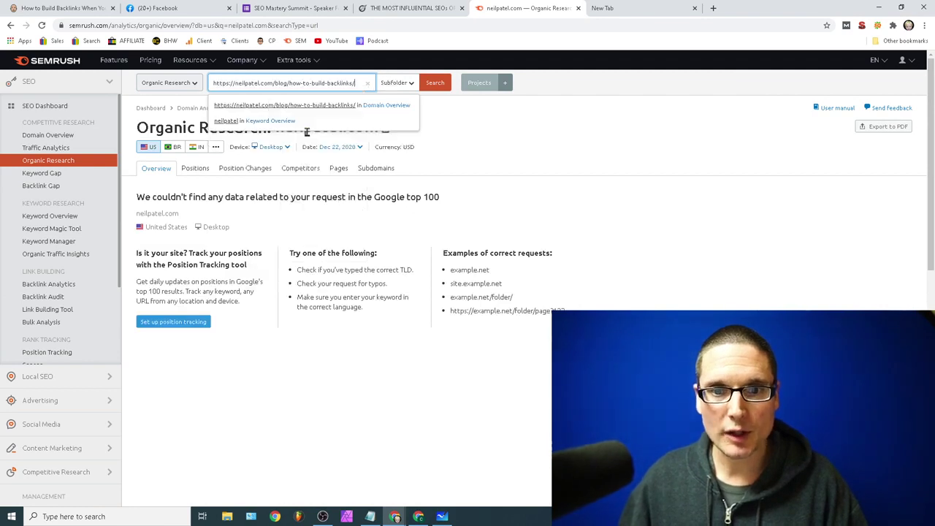
key(Return)
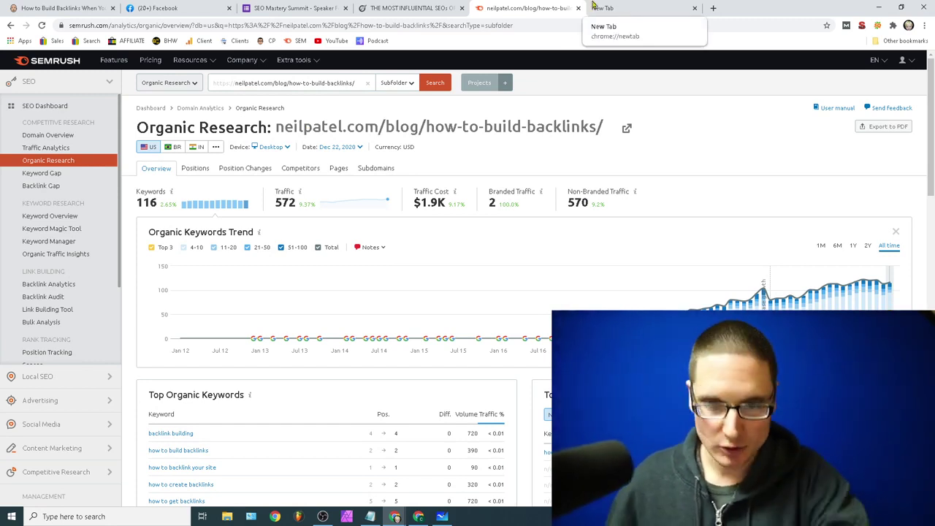
scroll(777, 219, down, 3)
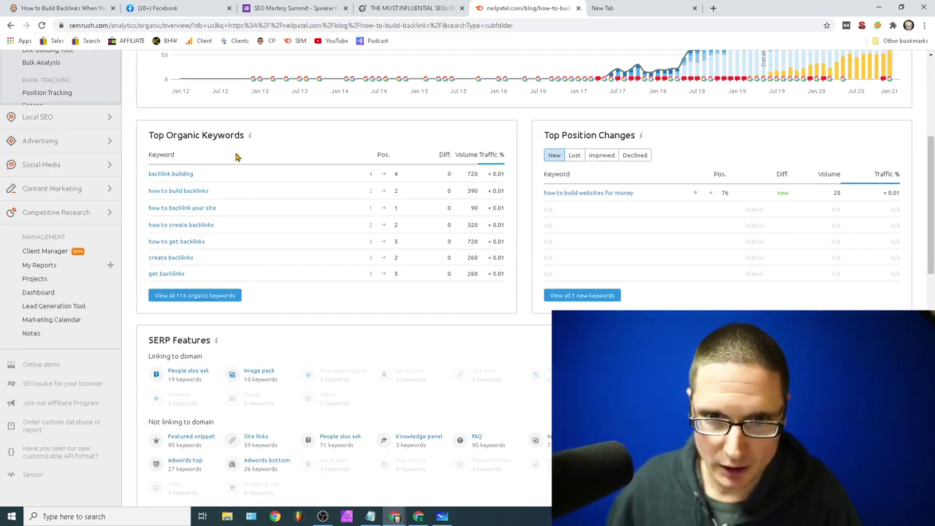
scroll(236, 156, up, 3)
scroll(315, 148, down, 2)
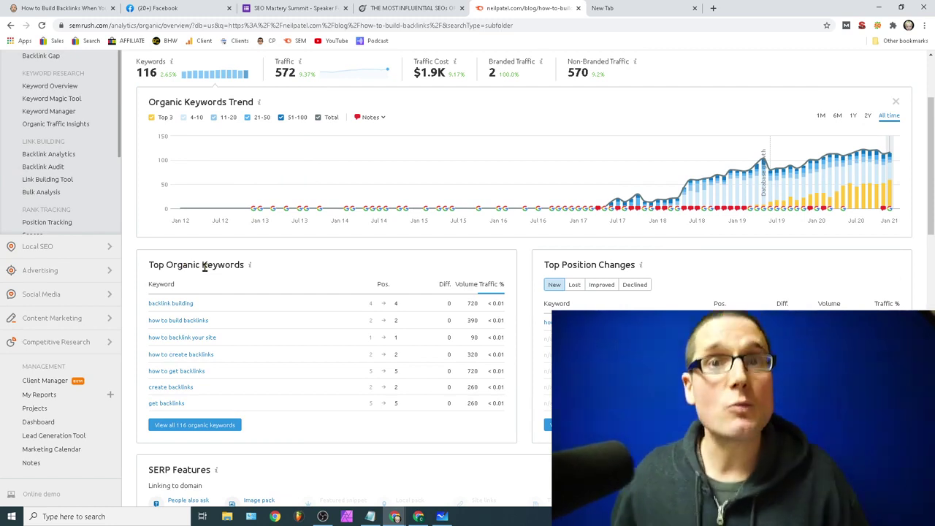
Add 'keyword traffic and how much' as the third Whiteboard checklist item
click(442, 516)
text(k)
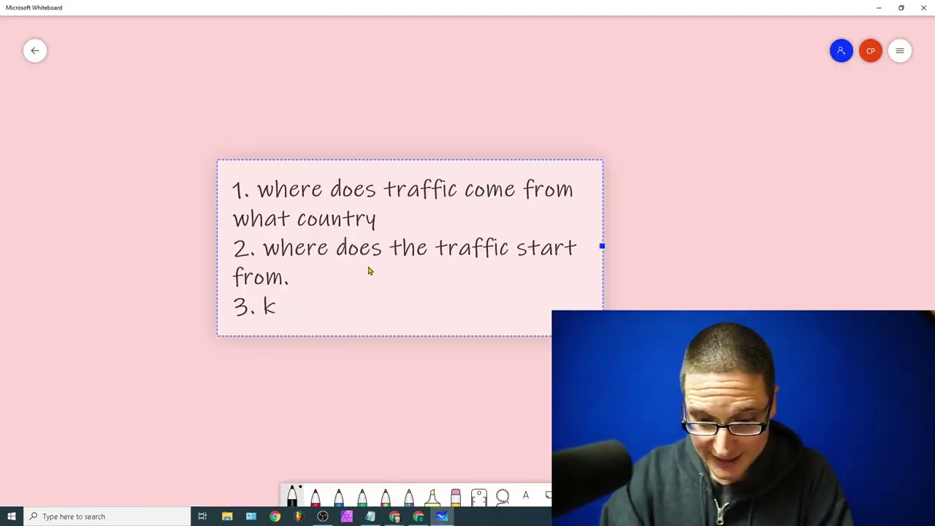
text(eyword traffic and how much)
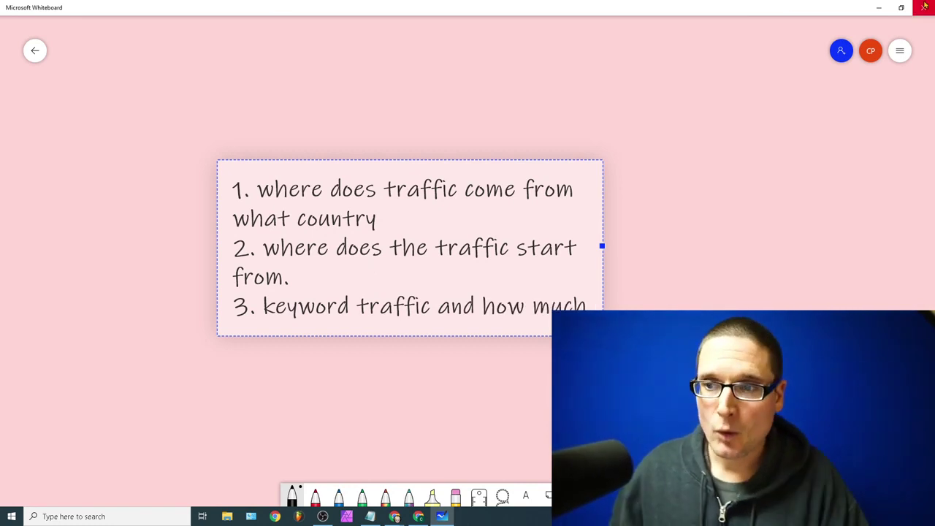
Minimize the whiteboard and scroll Semrush to Top Organic Keywords and SERP Features
click(879, 7)
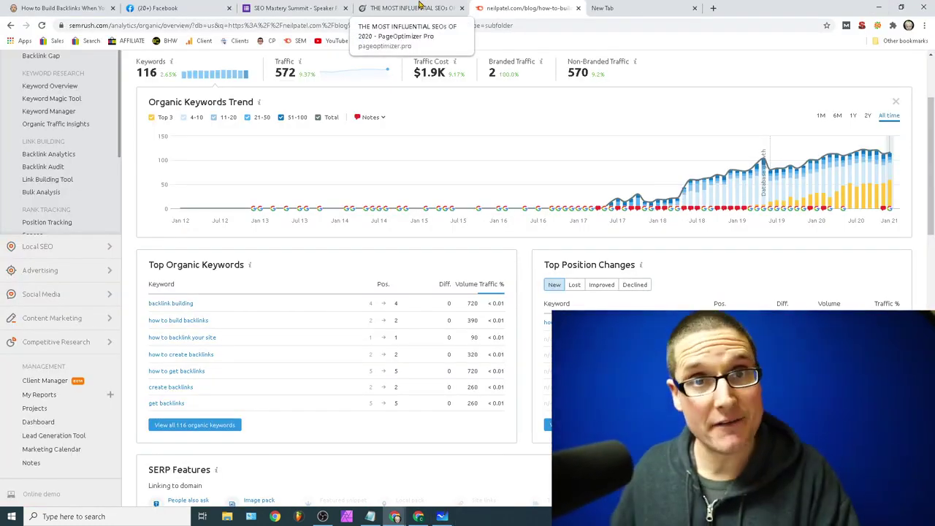
scroll(247, 294, down, 2)
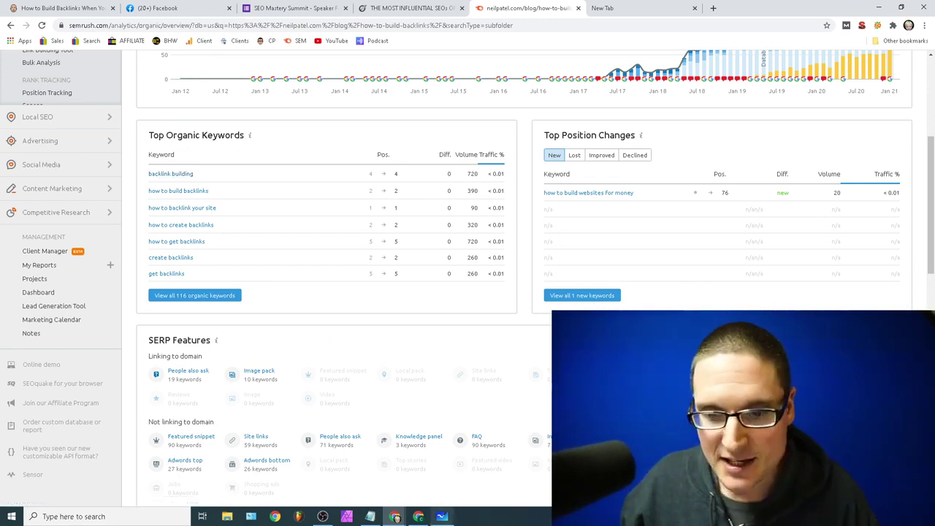
In the Whiteboard checklist, start a fourth line numbered '4.' below the keyword traffic item
click(441, 516)
key(Return)
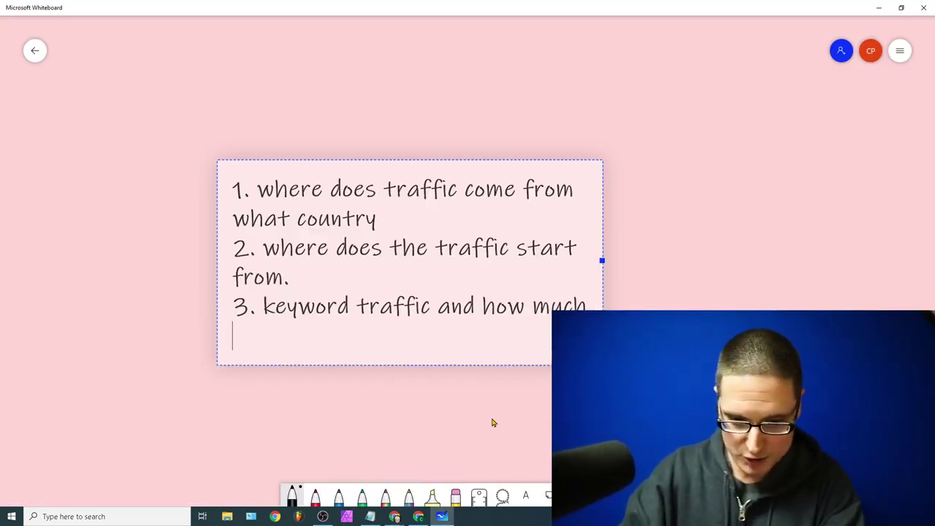
text(4.)
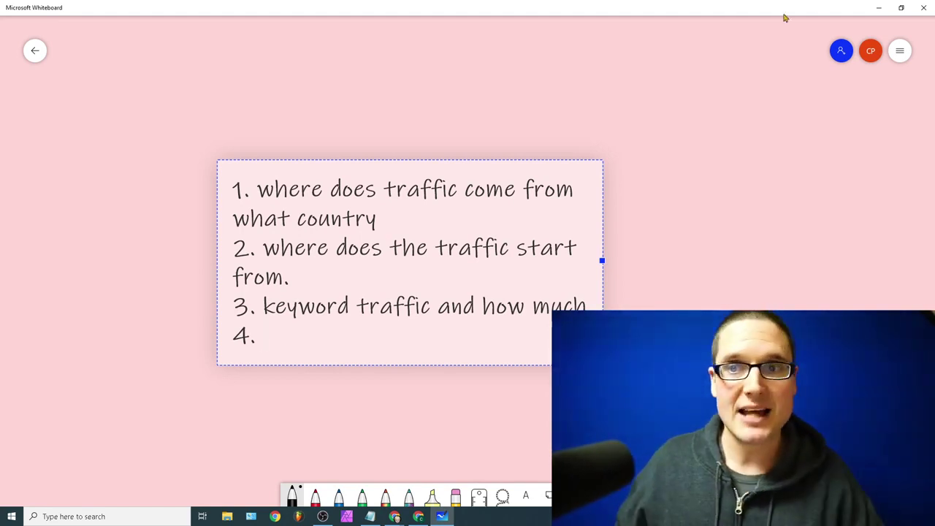
Switch back to Chrome and scroll to Top Pages and Main Organic Competitors
click(395, 517)
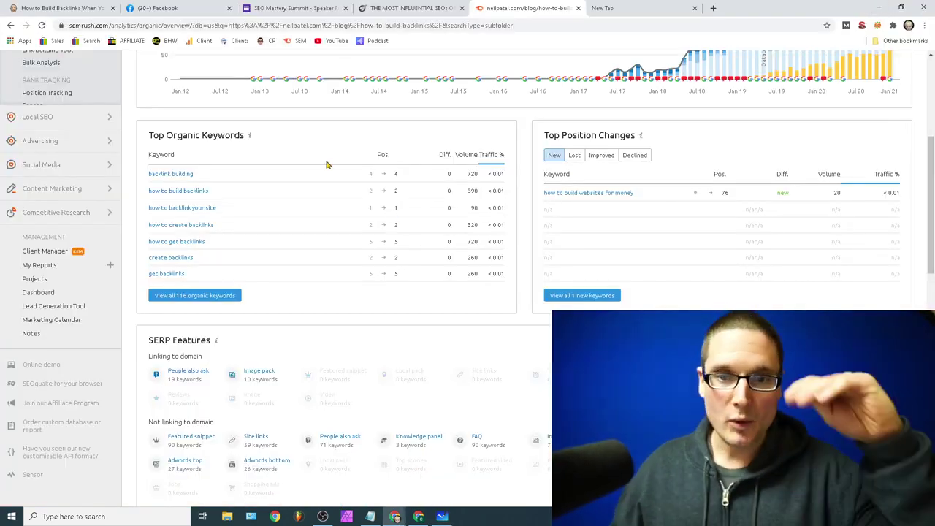
scroll(303, 353, down, 5)
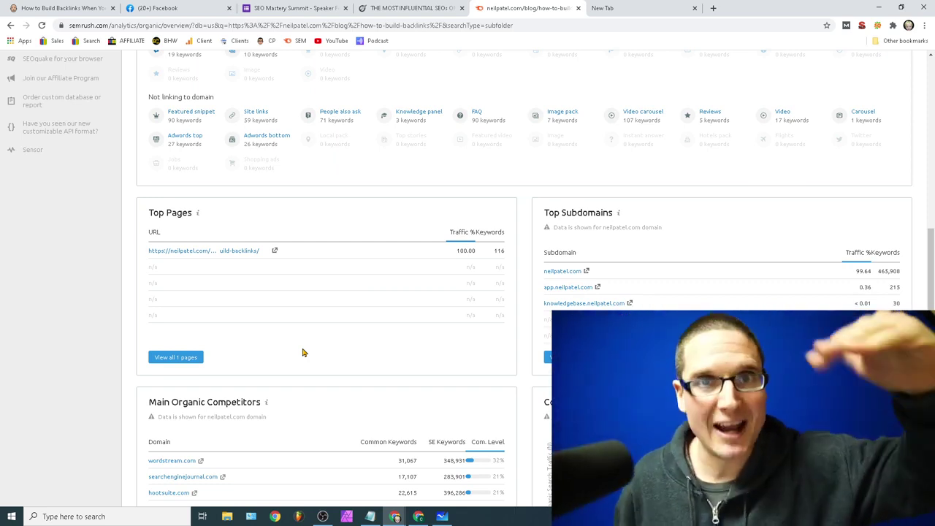
scroll(303, 321, up, 3)
scroll(284, 112, up, 3)
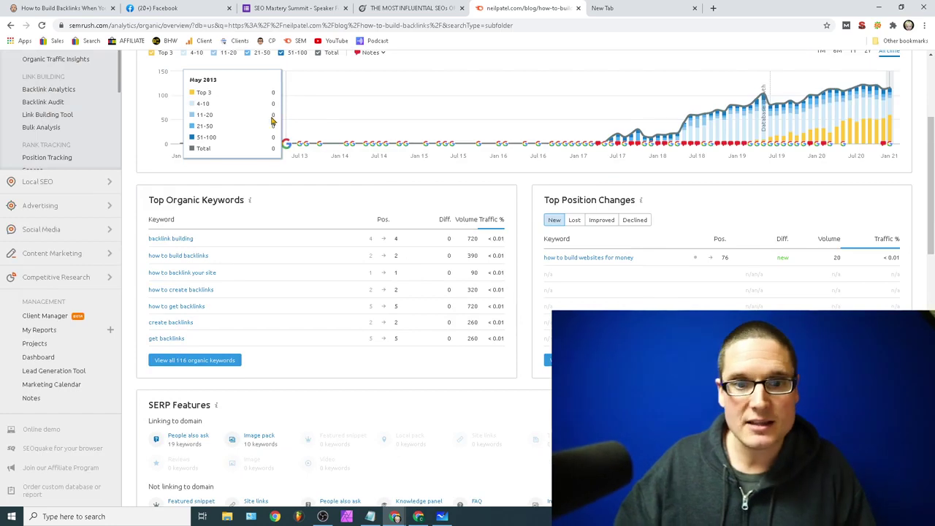